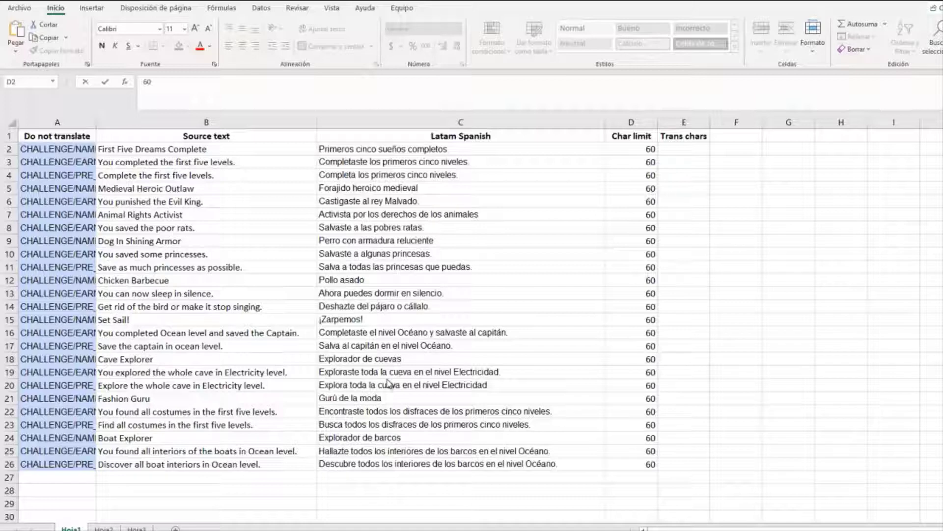
- Enter =LARGO(C2) in E2 to count the first Spanish line's characters, giving 31
drag(643, 142, 700, 148)
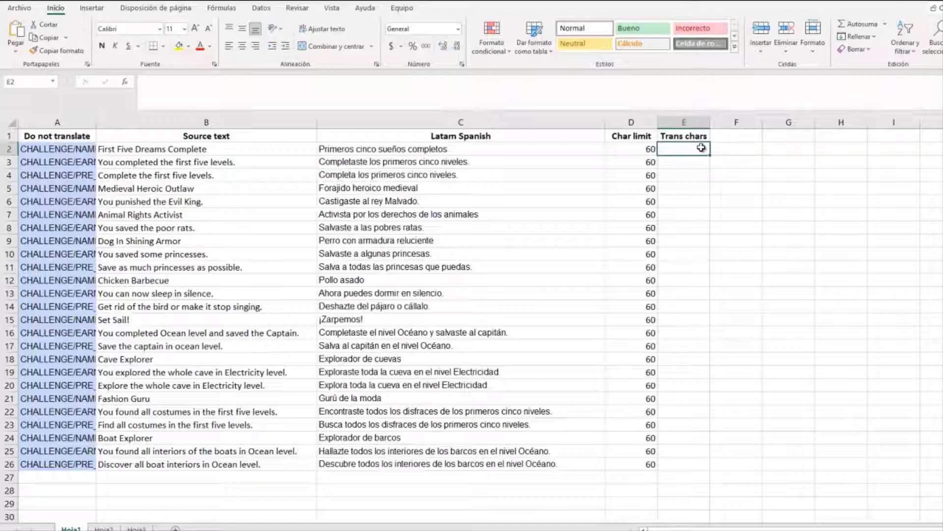
text(=)
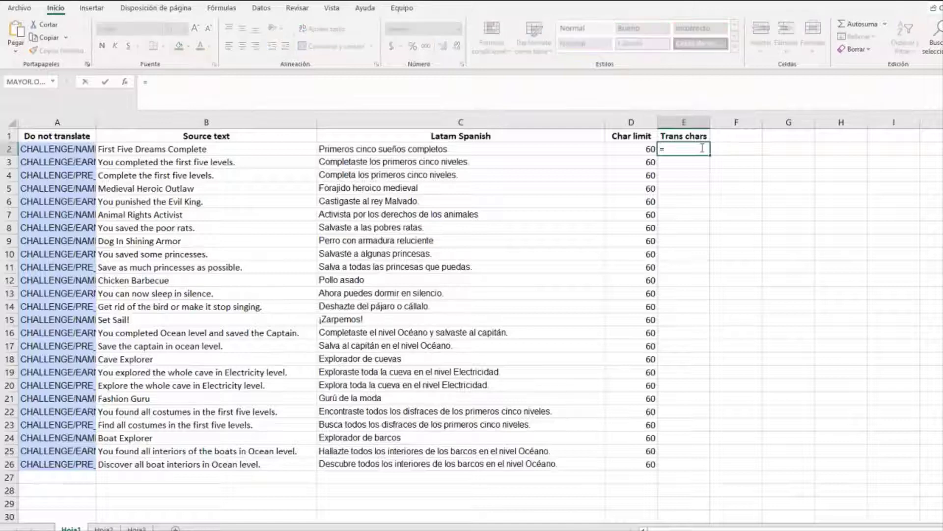
text(LARGO)
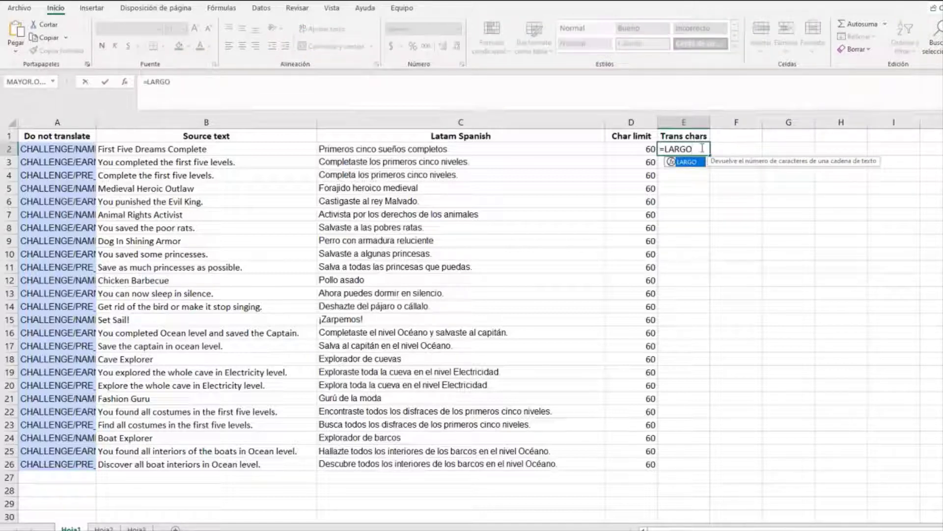
text(()
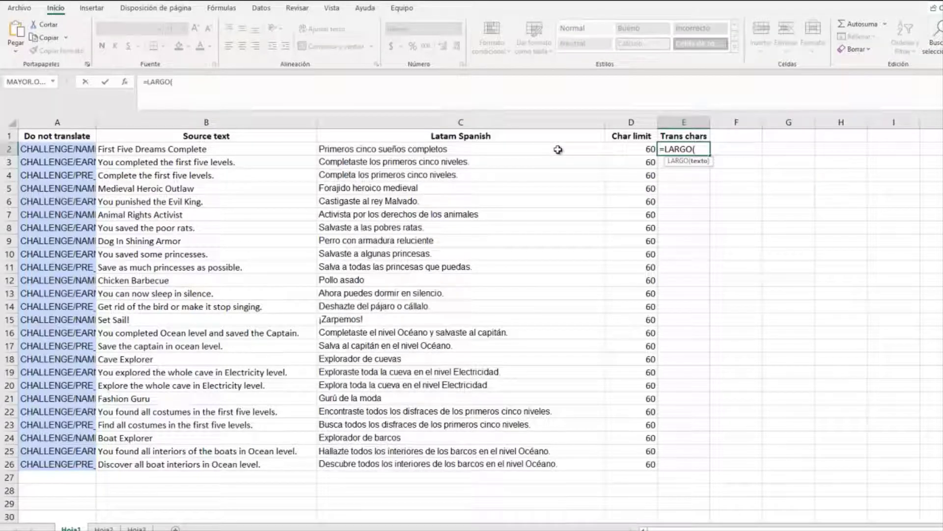
click(558, 149)
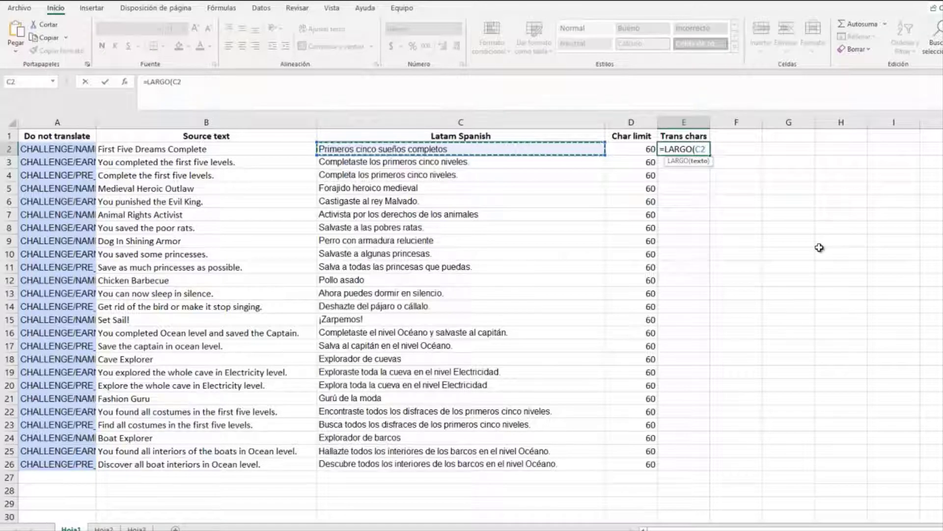
text())
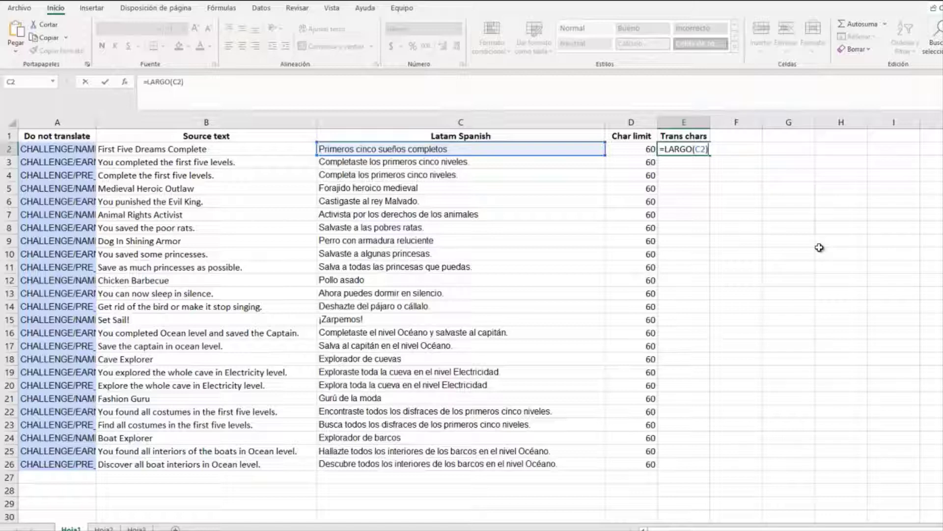
key(Return)
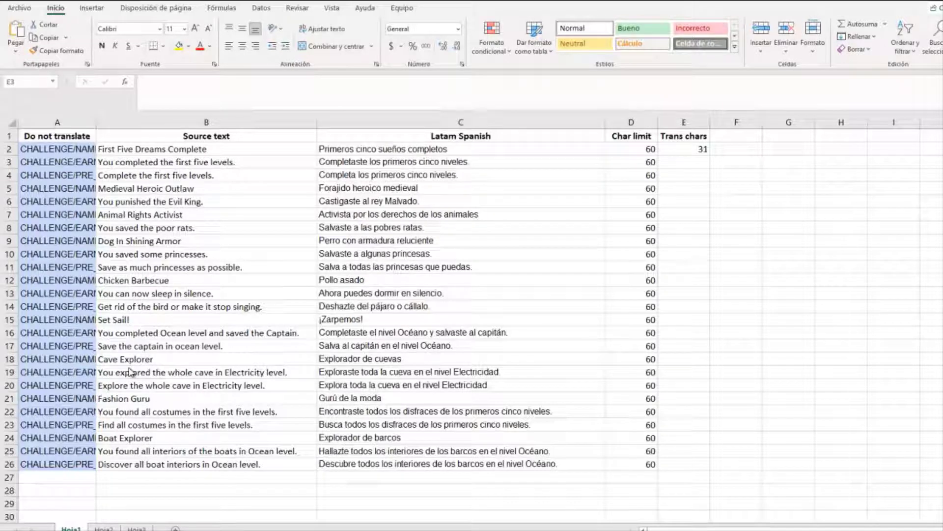
- Copy the E2 LARGO formula down to E26, giving counts from 31 down to 63
click(673, 149)
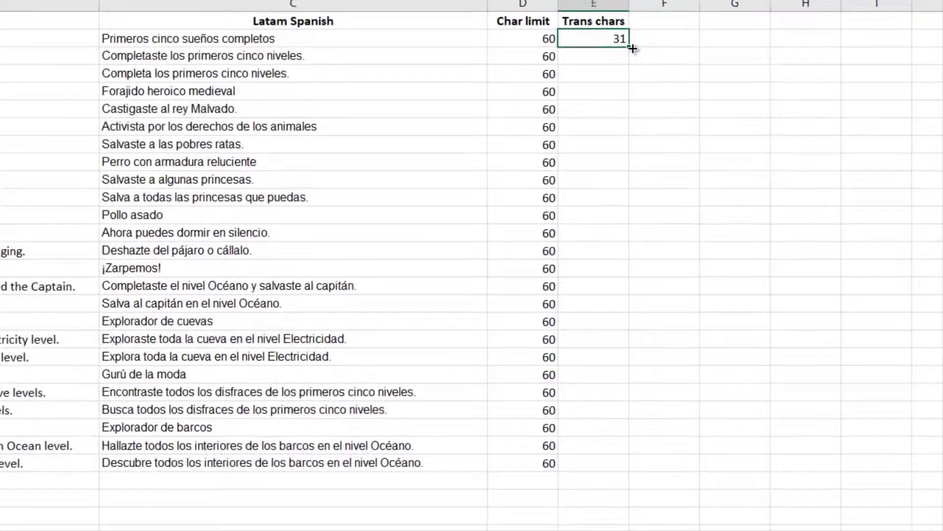
drag(633, 48, 617, 445)
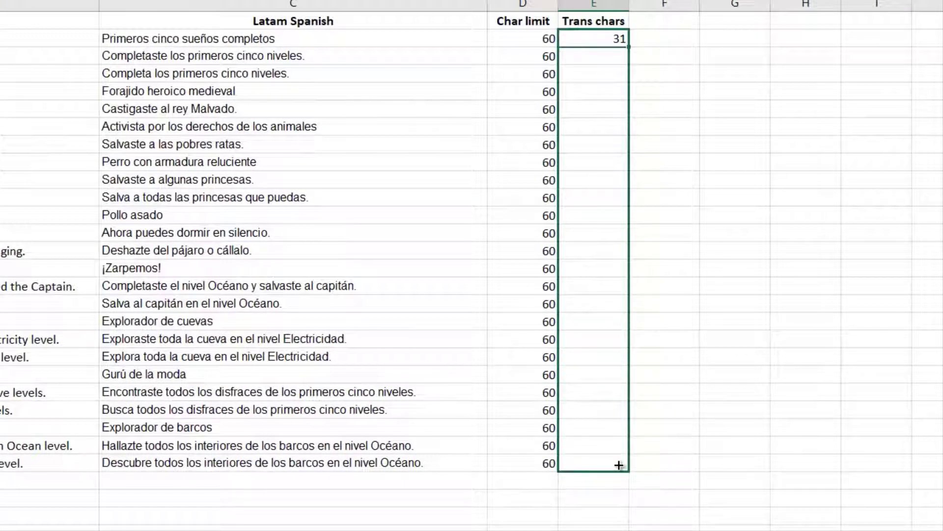
drag(618, 445, 617, 465)
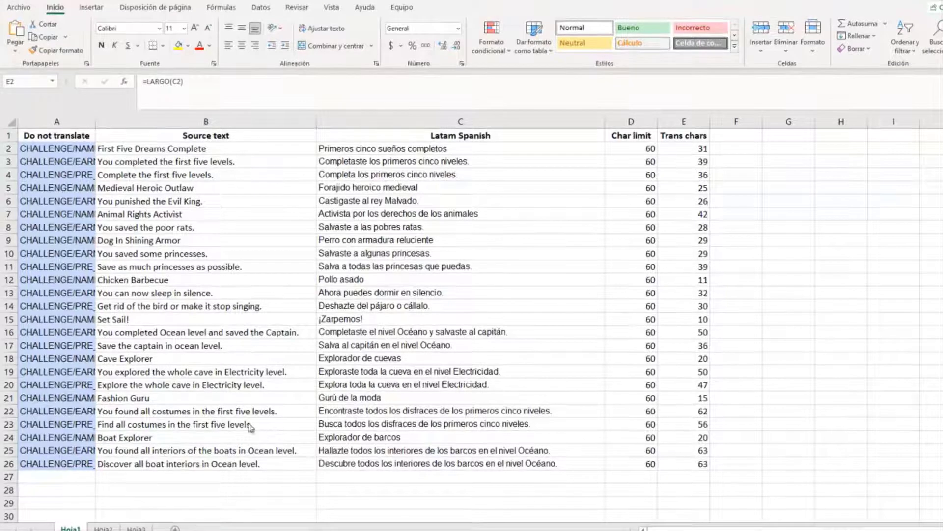
- Add a 'greater than 60' conditional format on E2 with light red fill and dark red text
click(688, 150)
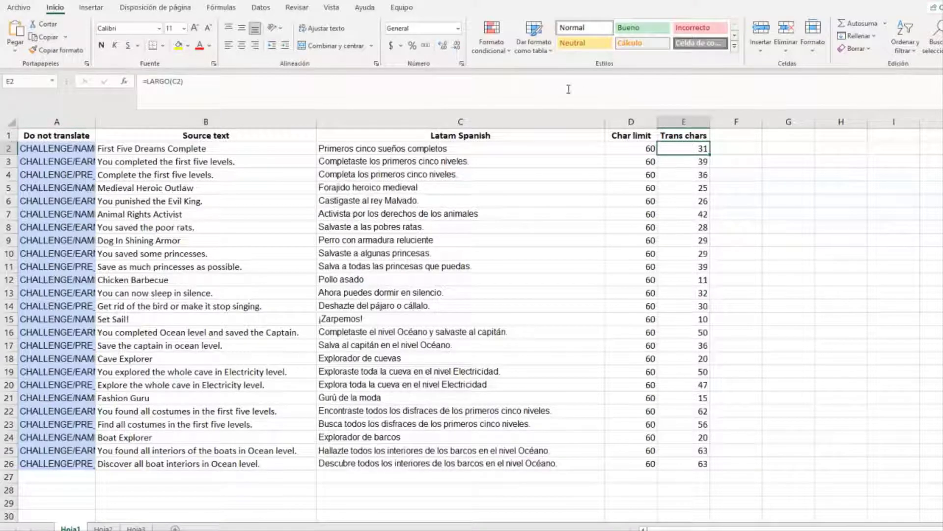
click(510, 51)
mouse_move(541, 73)
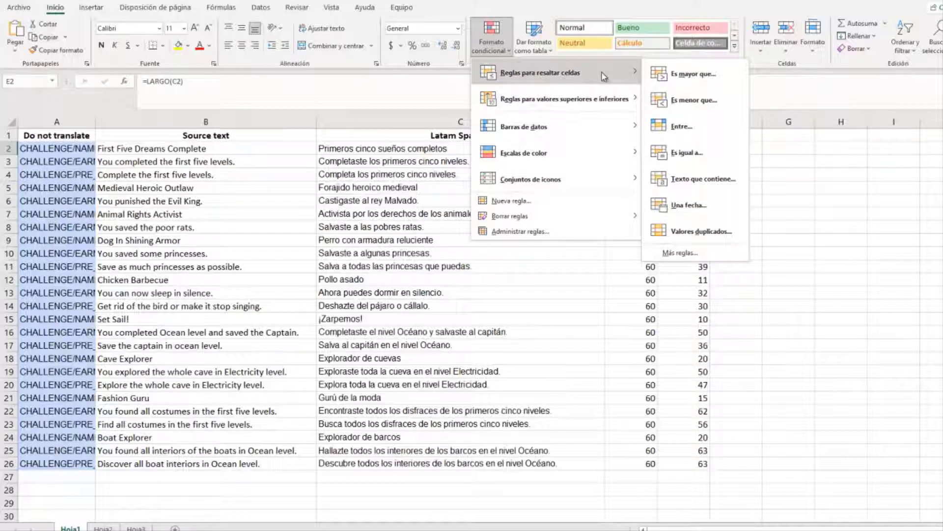
click(692, 74)
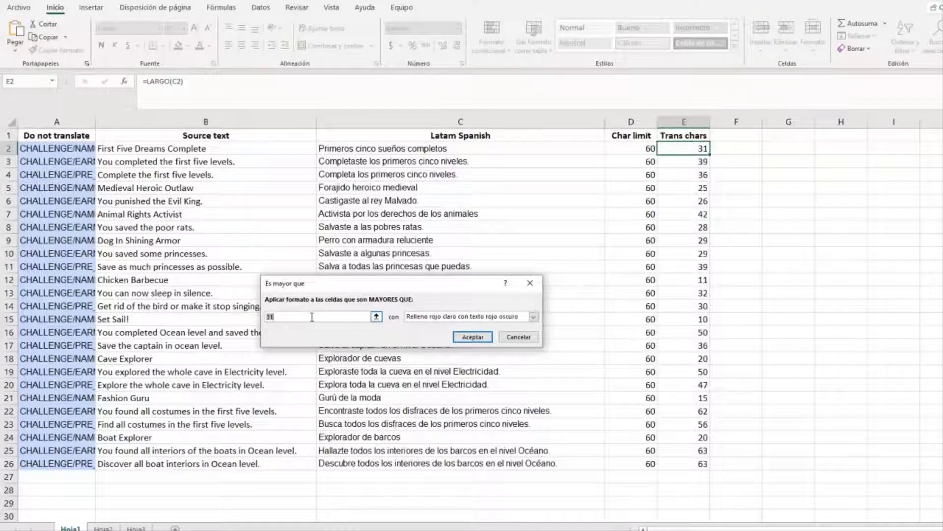
text(60)
click(464, 337)
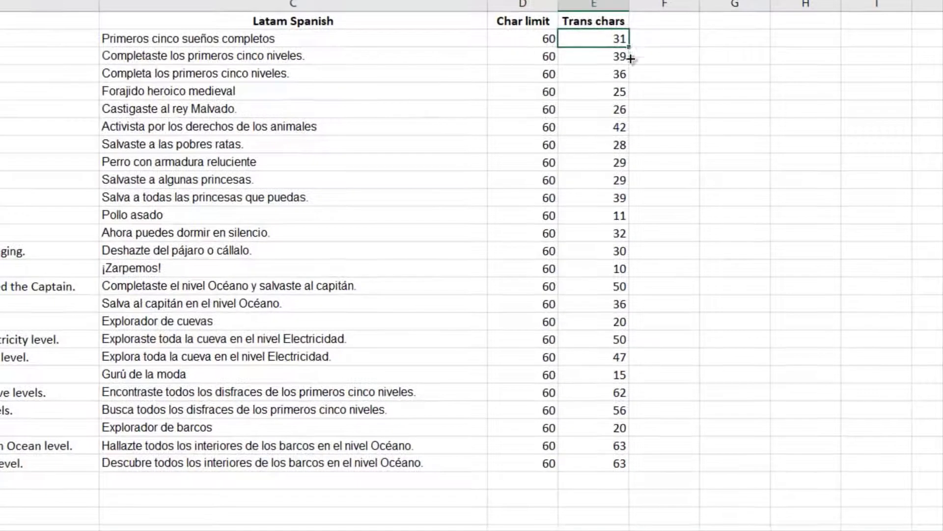
- Extend the over-60 highlight down E2:E26, so 62 and both 63 counts show light red
drag(635, 55, 628, 474)
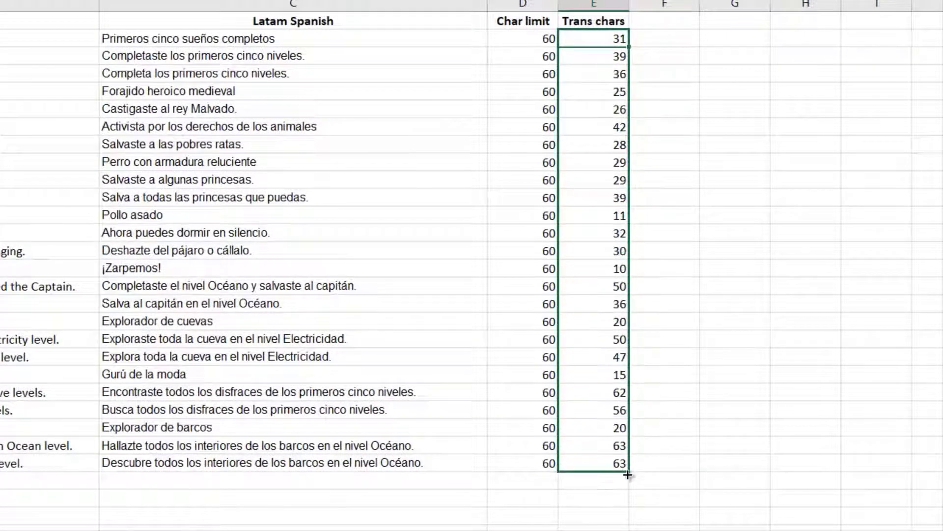
click(725, 389)
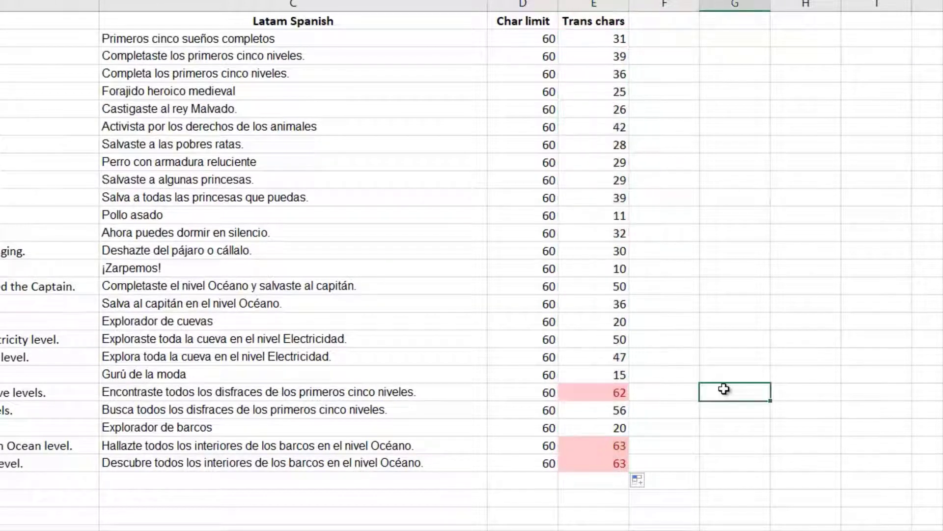